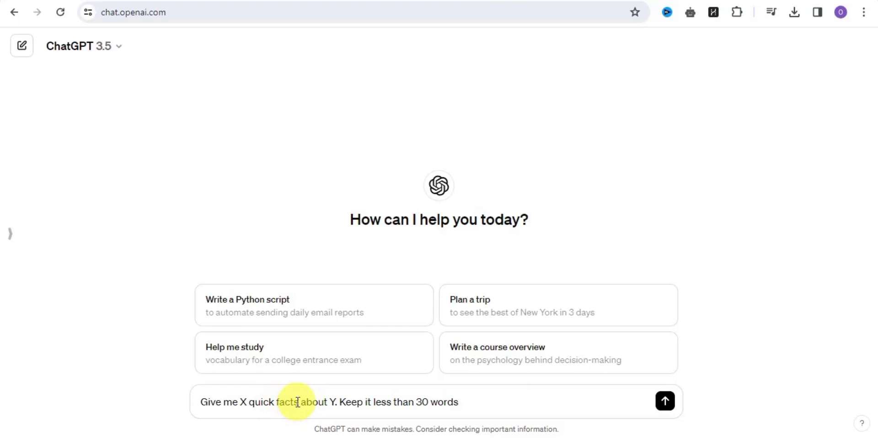
- Ask ChatGPT for 25 quick facts about Youtube automation
double_click(241, 402)
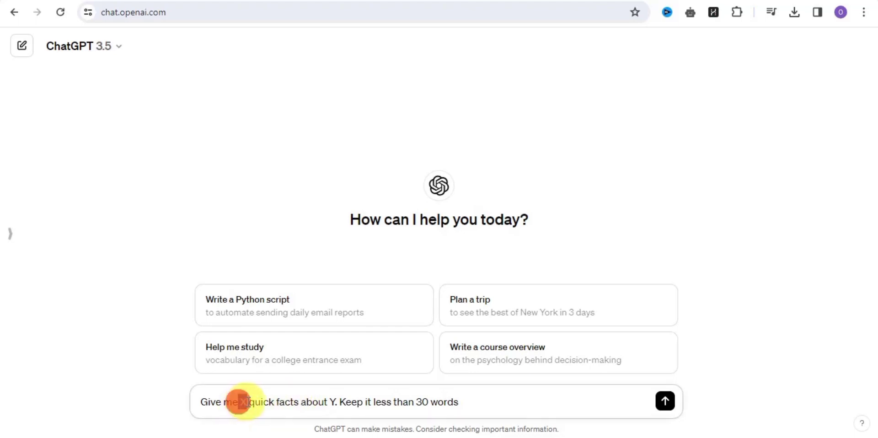
text(25)
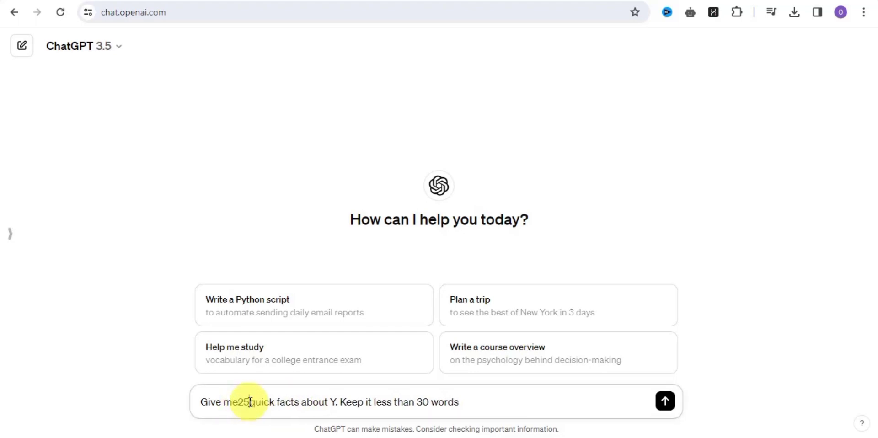
text( quick)
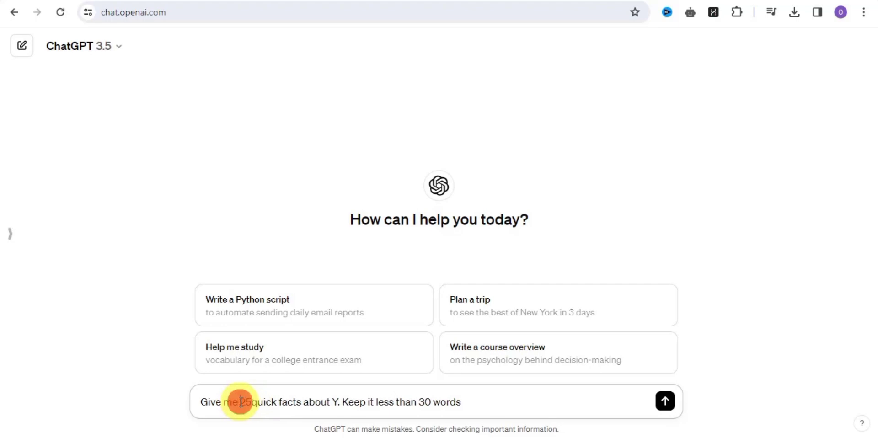
text( facts ab)
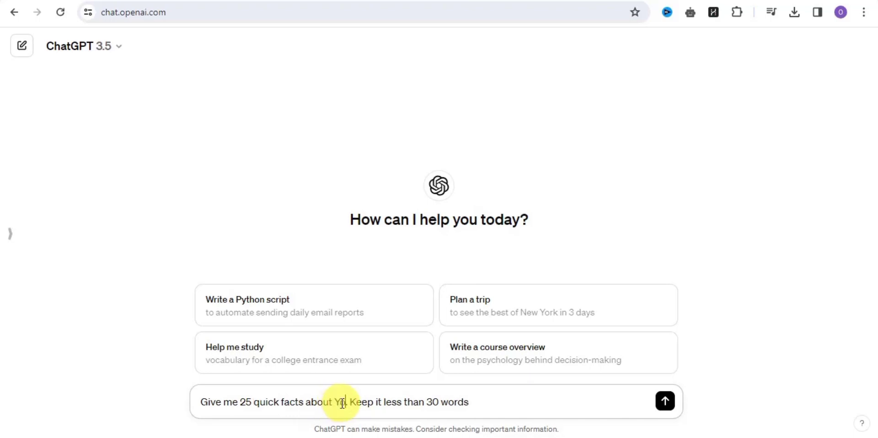
text(out Youtube automation)
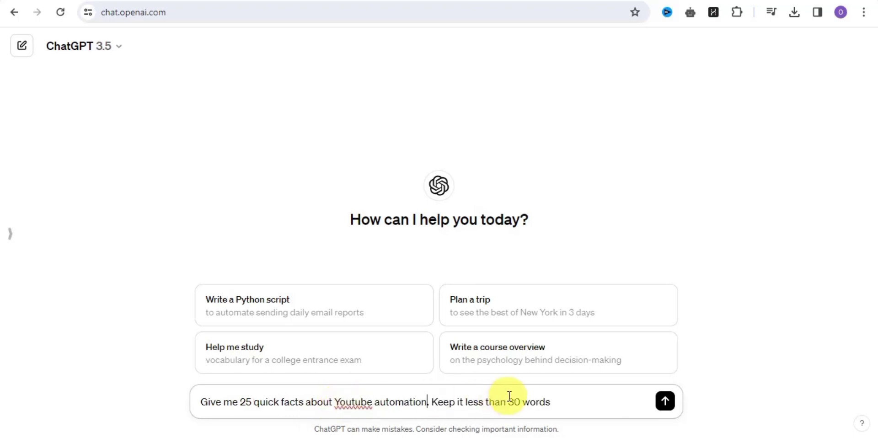
click(661, 404)
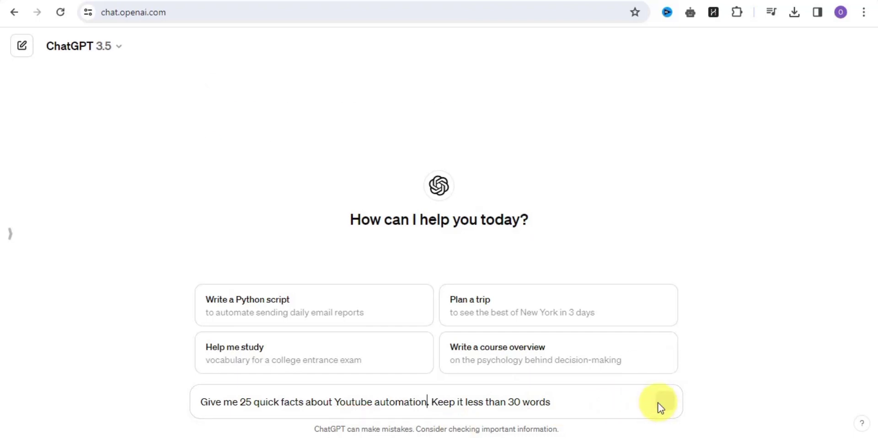
click(657, 402)
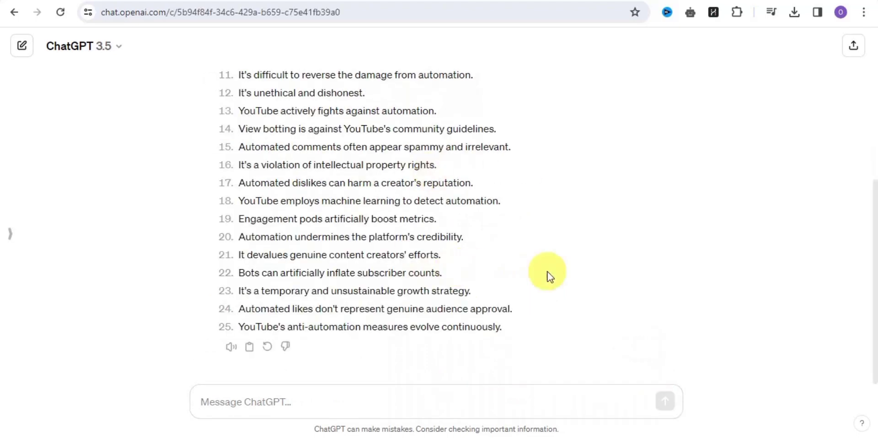
- Scroll up through ChatGPT's 25-fact reply, then go to the Canva tab
click(868, 352)
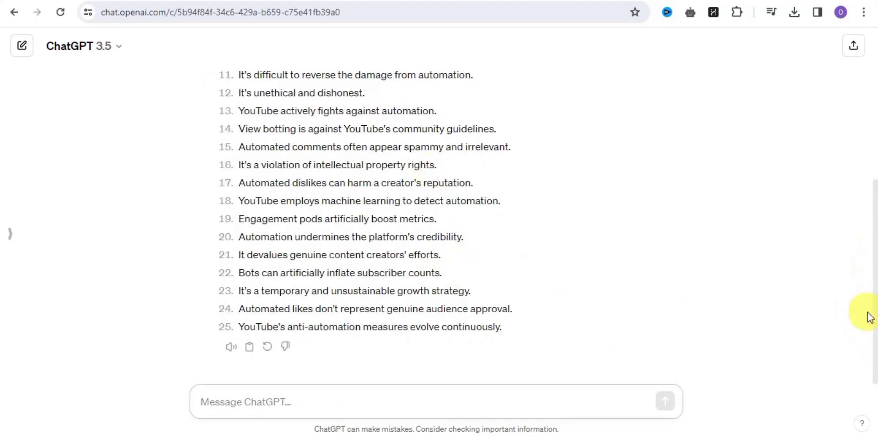
drag(874, 331, 876, 168)
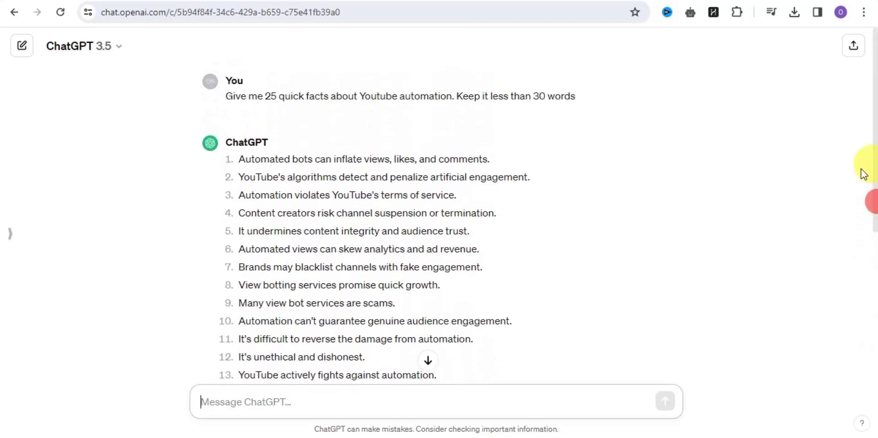
click(455, 1)
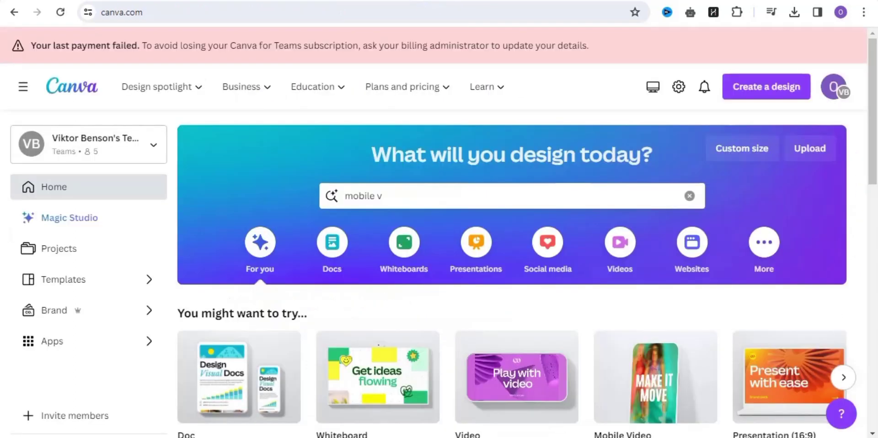
- Search Canva for 'mobile video' and browse the Mobile Video templates gallery
click(396, 192)
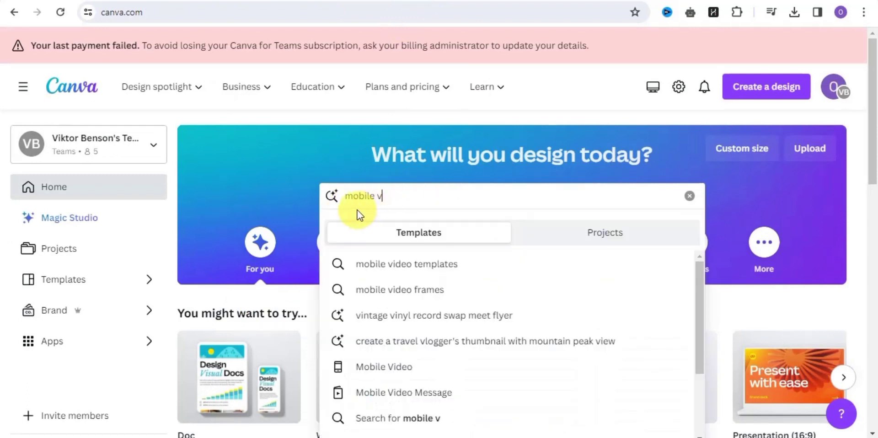
text(ideo)
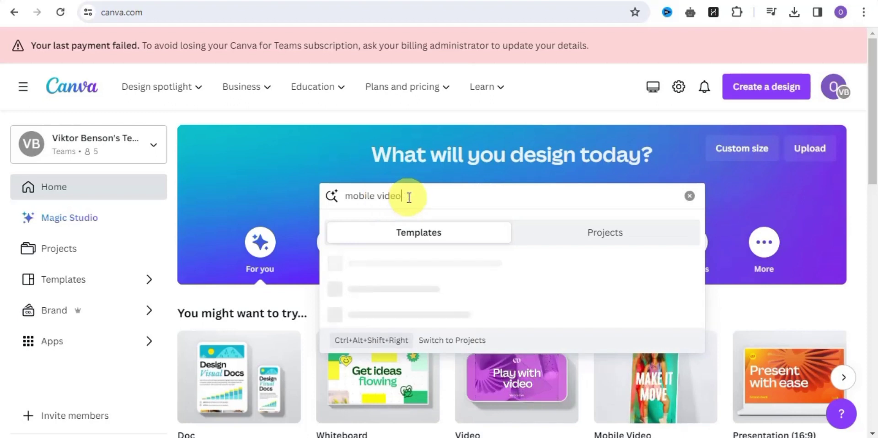
click(381, 367)
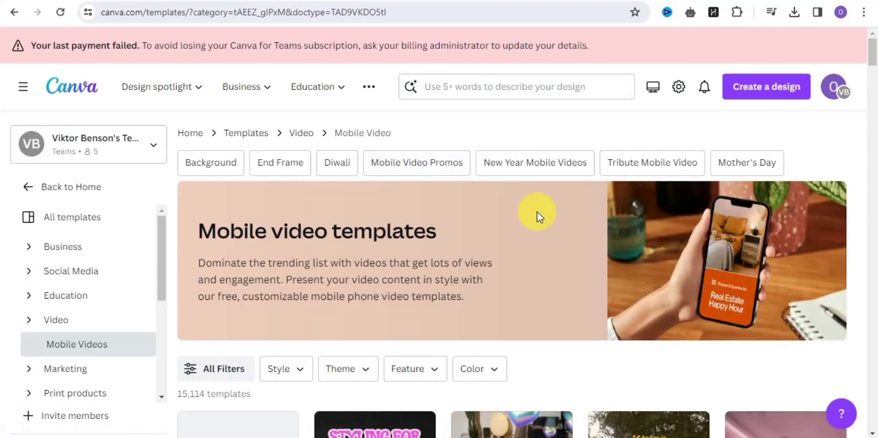
drag(872, 54, 874, 110)
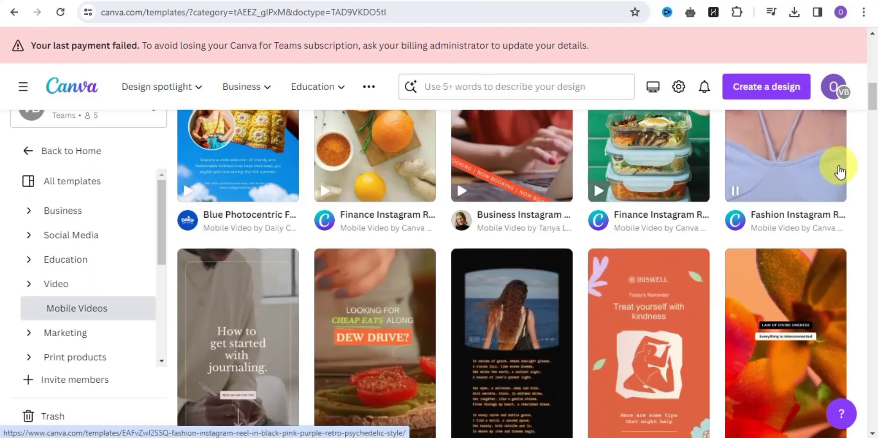
drag(872, 98, 870, 75)
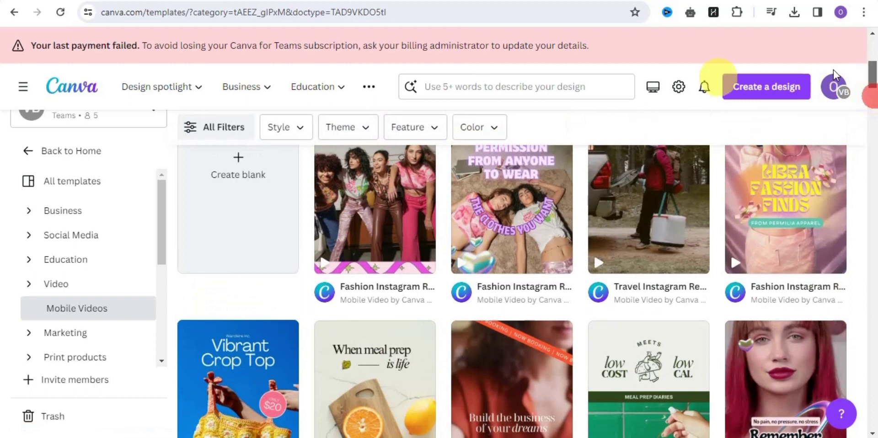
- Search the templates for 'mobile facts' and scroll through the results
click(487, 85)
text(mobile fac)
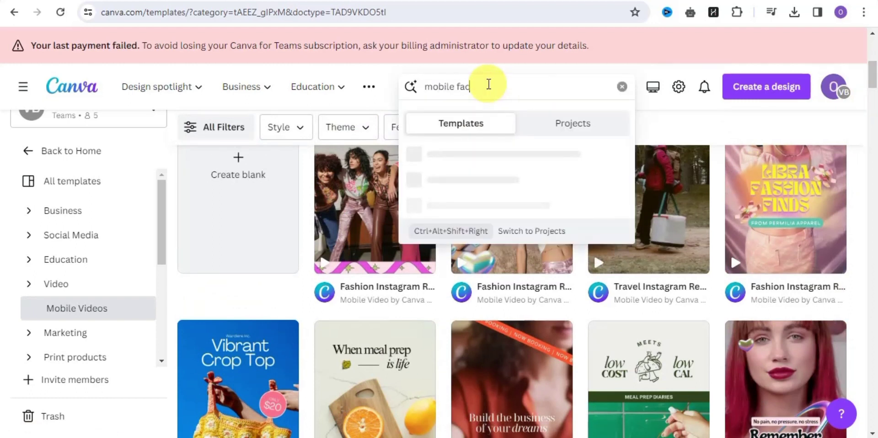
key(Return)
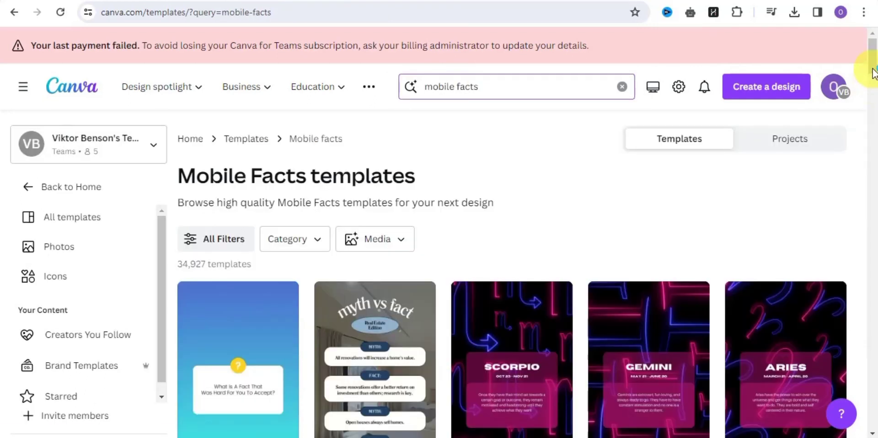
scroll(868, 86, down, 6)
drag(873, 95, 876, 127)
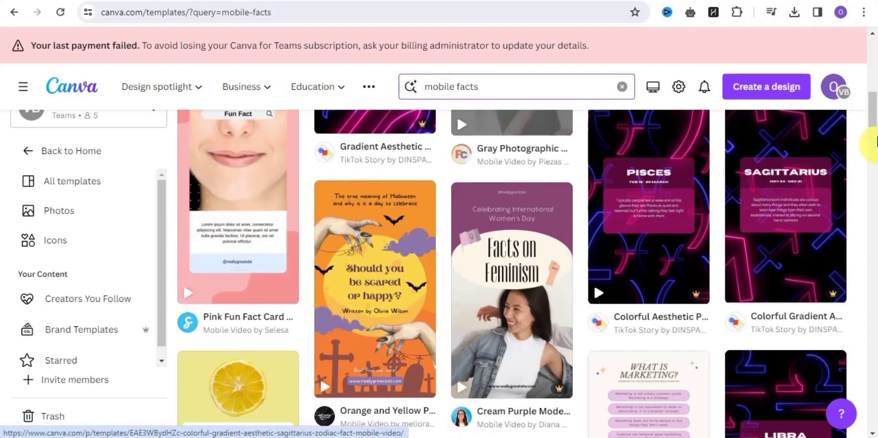
drag(876, 113, 873, 69)
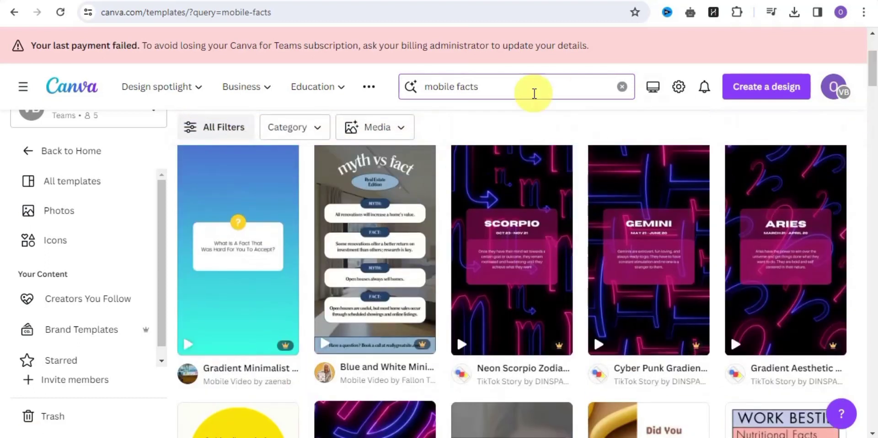
- Change the template search to 'mobile quotes' and view its results
drag(486, 86, 458, 87)
text(r)
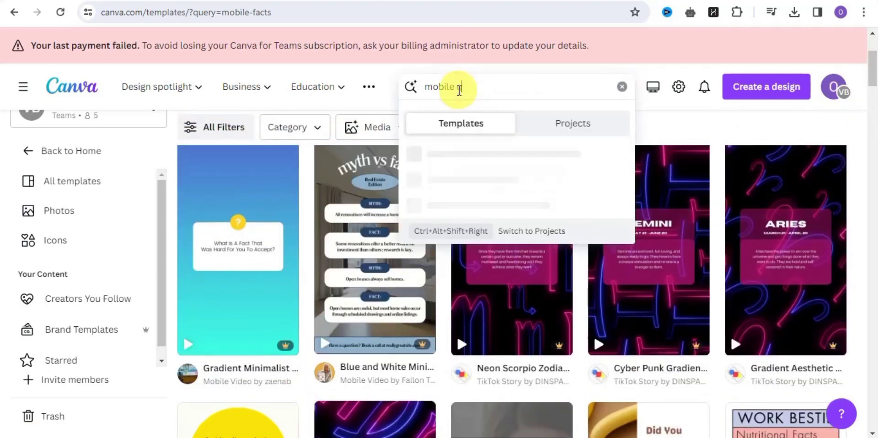
text(uotes)
key(Return)
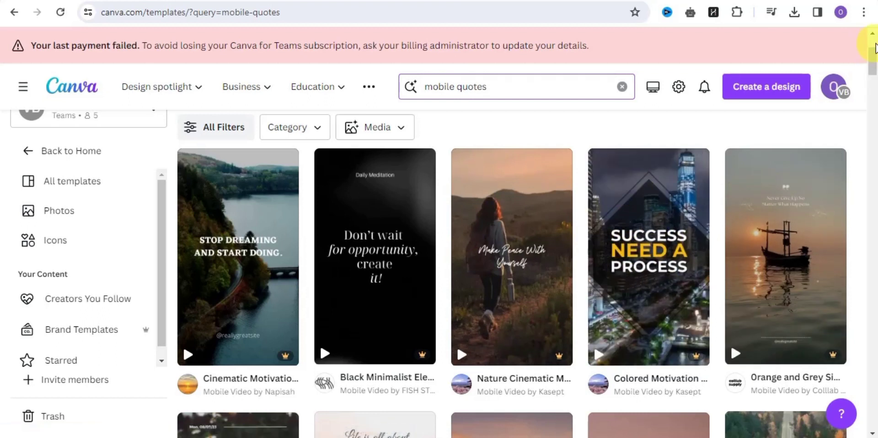
drag(874, 54, 777, 46)
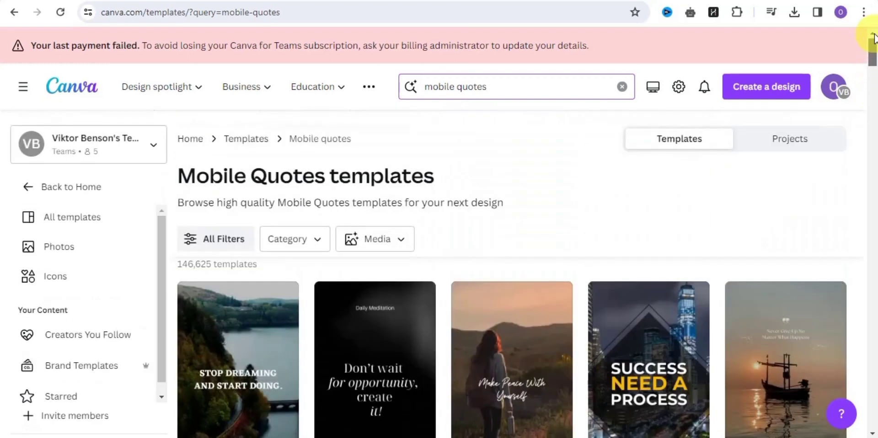
click(511, 89)
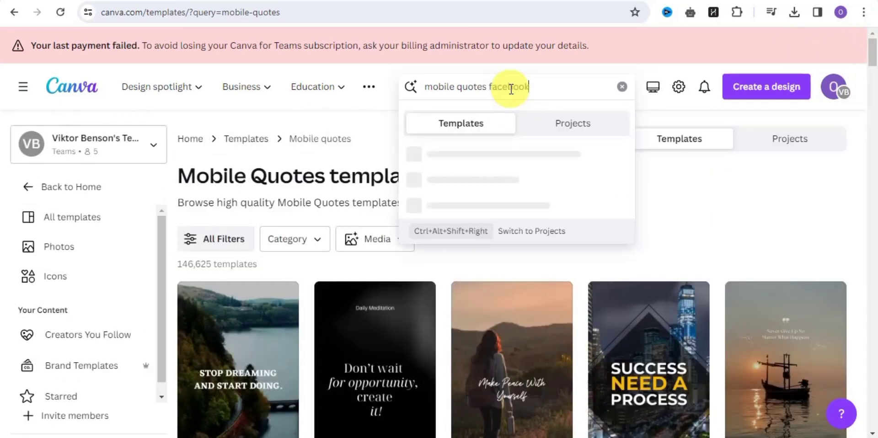
- Search 'mobile quotes facebook' and start a design from the Beach Scene Simple Quote template
key(Return)
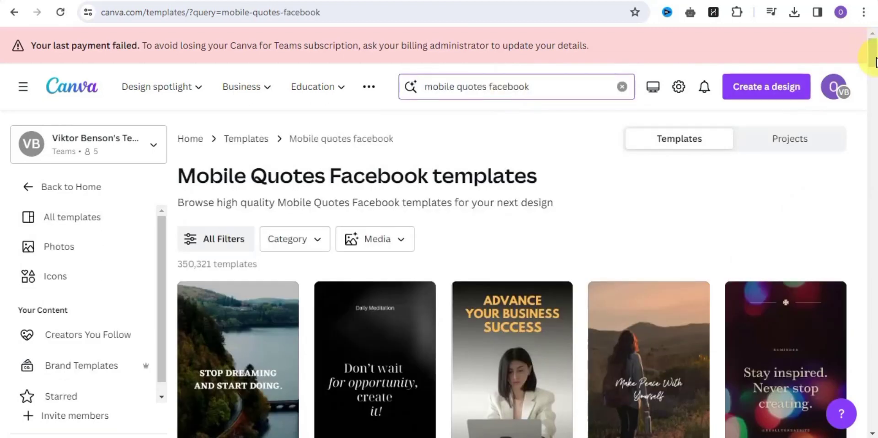
drag(874, 62, 874, 187)
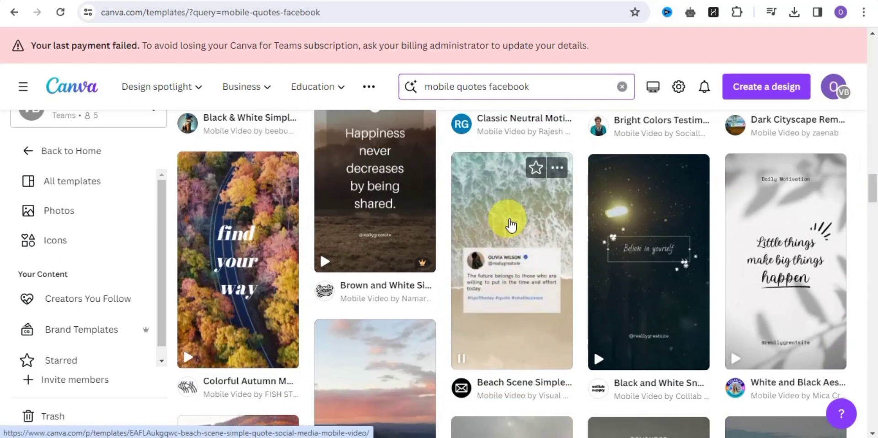
click(514, 236)
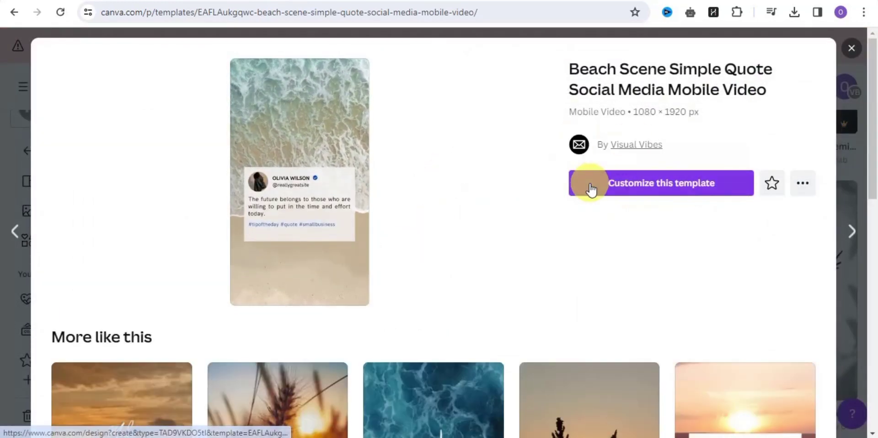
click(612, 185)
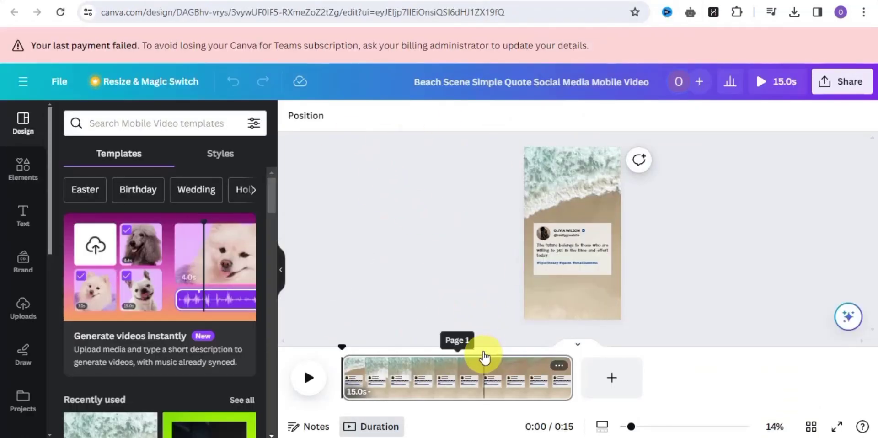
- Replace the quote card's profile picture with the uploaded woman's photo
double_click(559, 233)
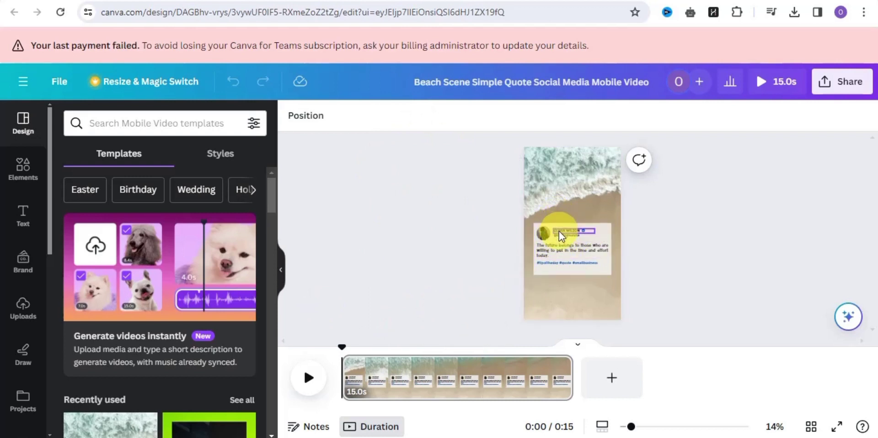
click(561, 234)
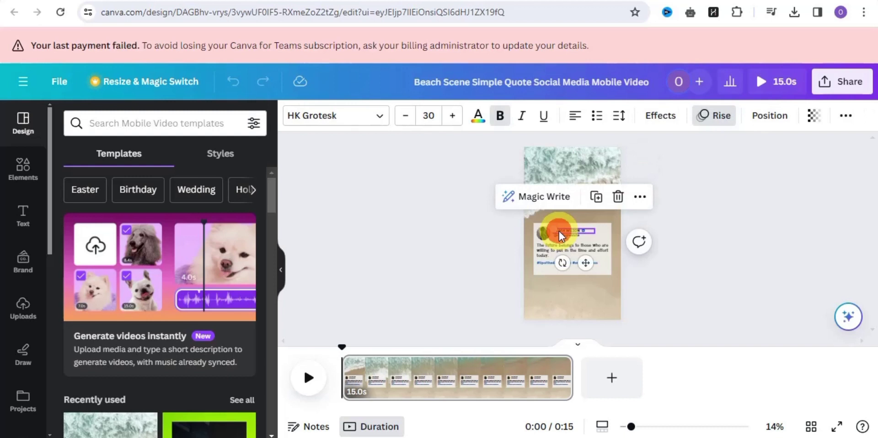
click(560, 234)
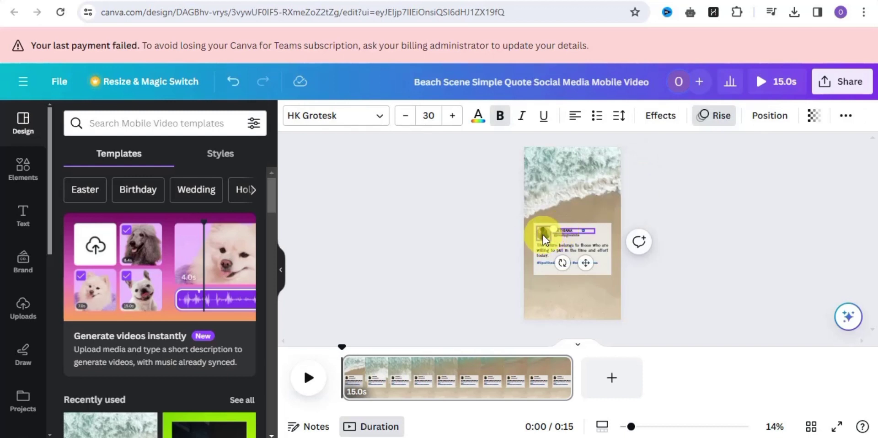
click(544, 236)
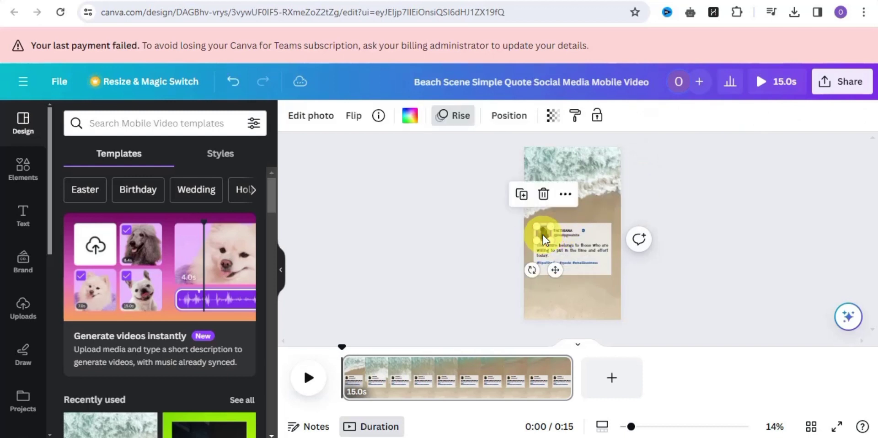
click(21, 310)
drag(96, 291, 544, 232)
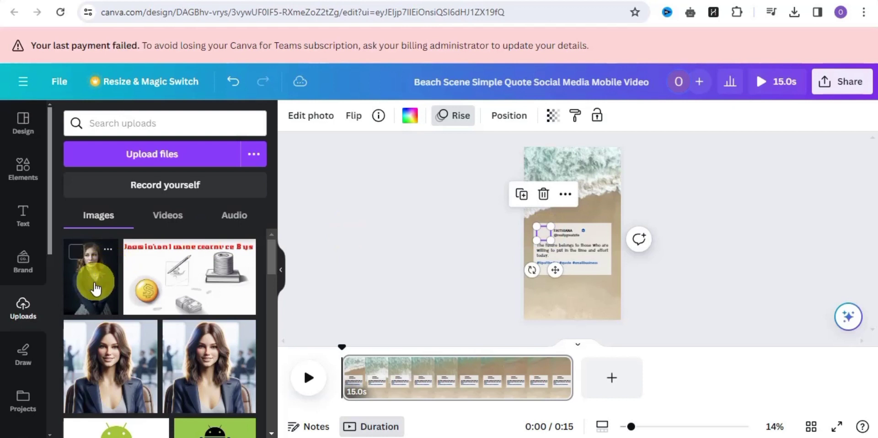
drag(88, 280, 543, 235)
click(437, 240)
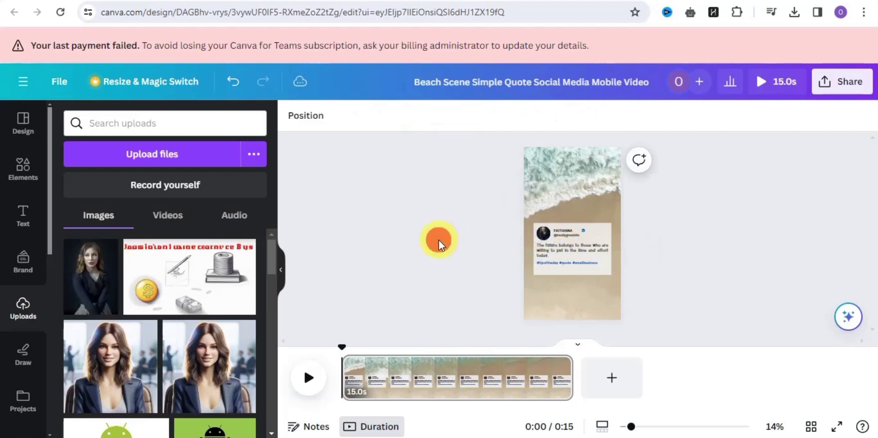
- Delete the hashtag line beneath the quote
click(550, 262)
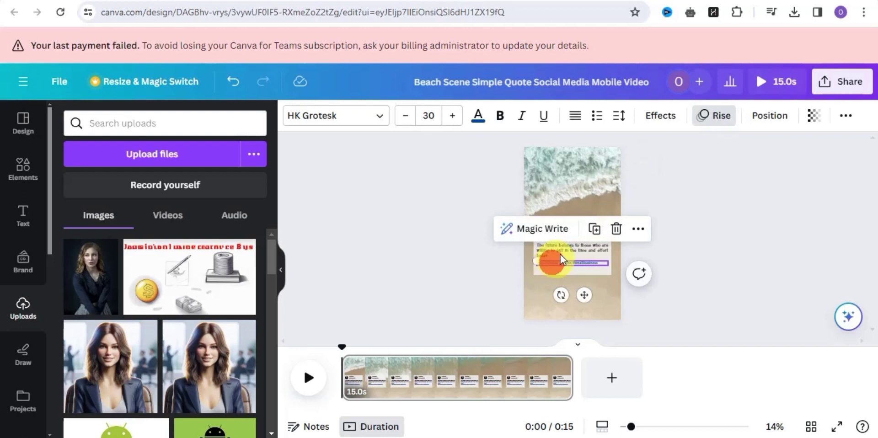
click(616, 228)
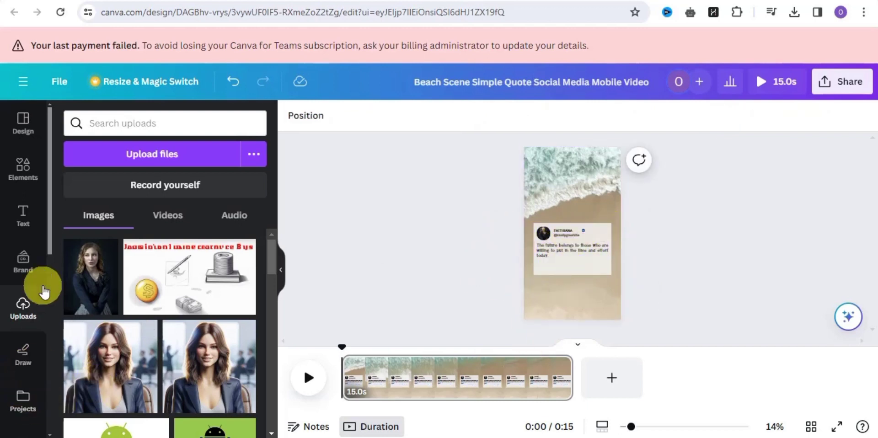
scroll(45, 279, down, 3)
- Find 'bulk' in the Apps library and launch Bulk create
click(23, 338)
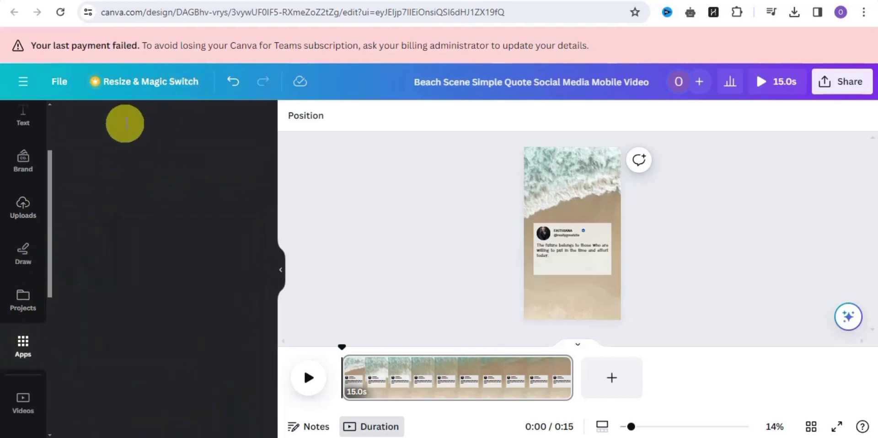
click(125, 122)
text(b)
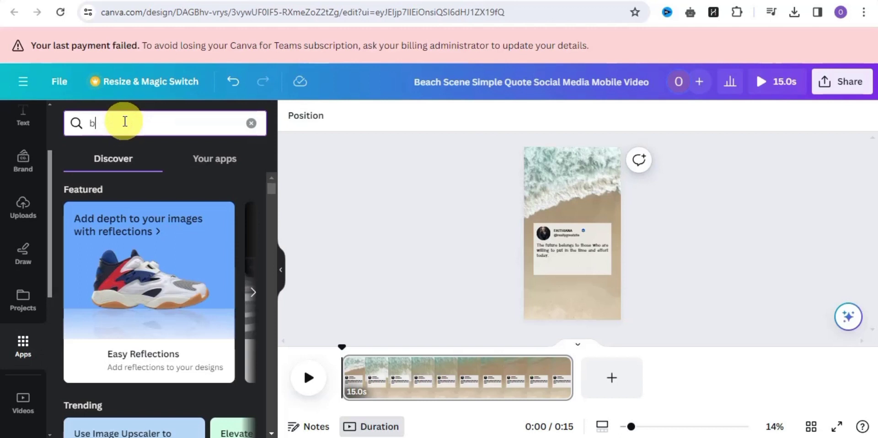
text(ulk)
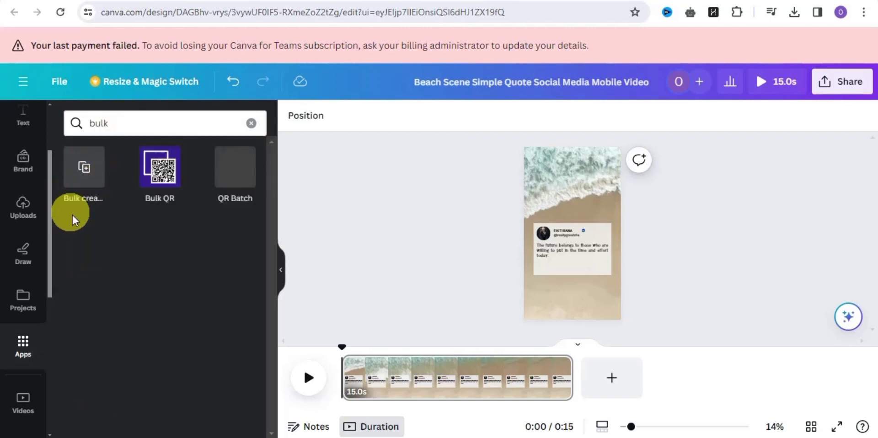
click(86, 176)
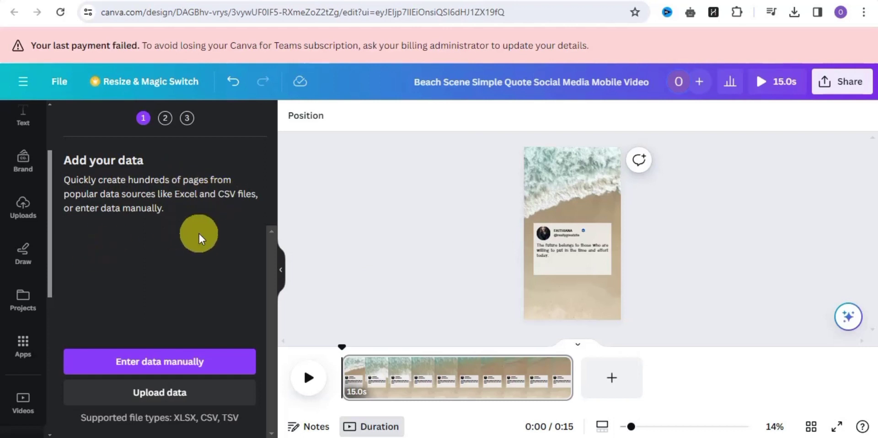
- Enter data manually, delete the Email column and rename the Name column to Facts
click(156, 362)
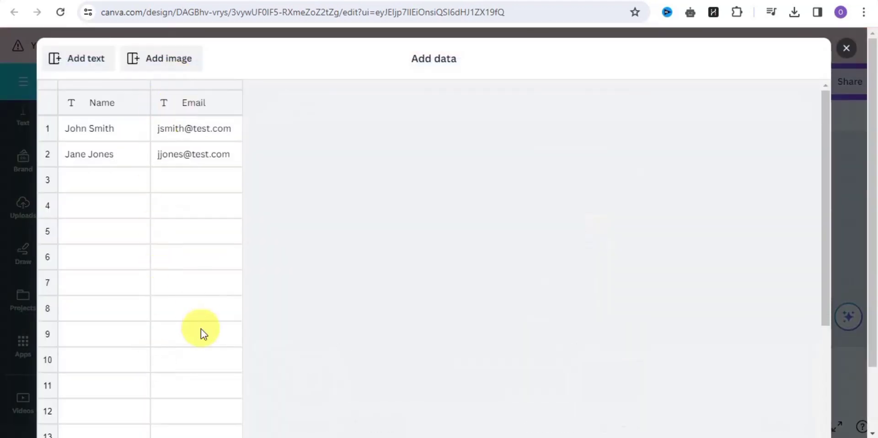
right_click(189, 103)
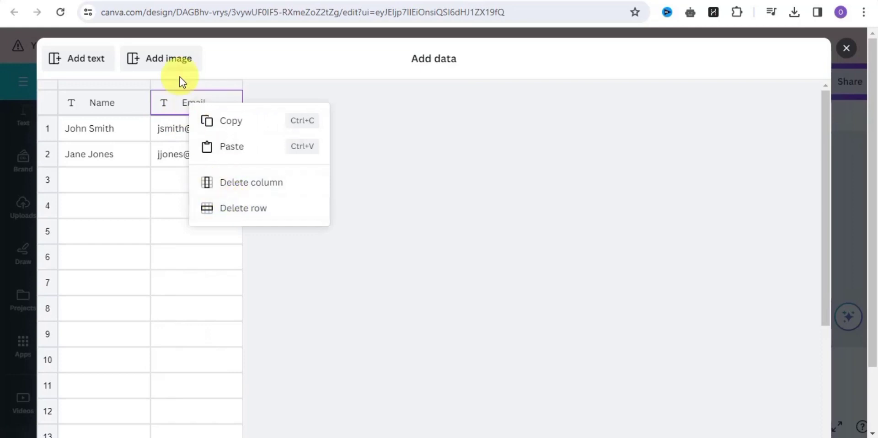
click(245, 187)
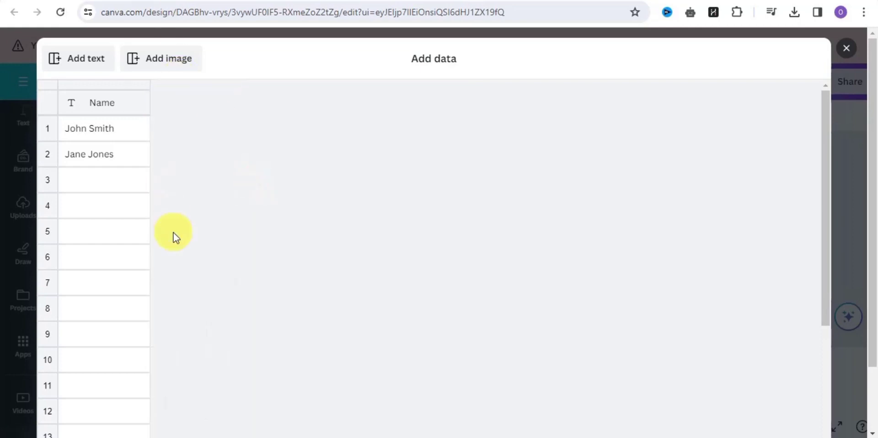
click(103, 98)
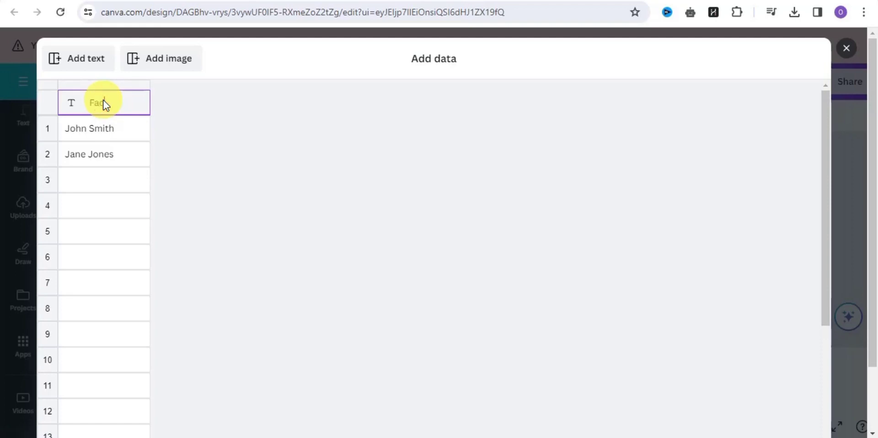
click(98, 131)
- Copy all 25 facts from ChatGPT's reply
click(295, 2)
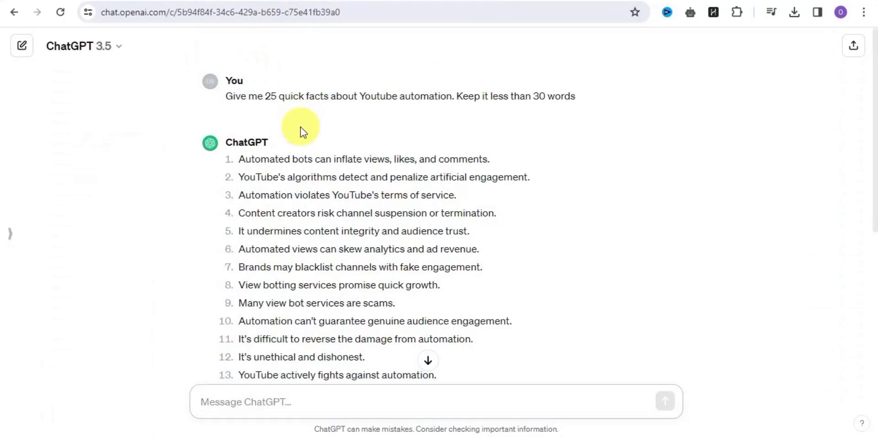
drag(236, 160, 437, 356)
right_click(428, 201)
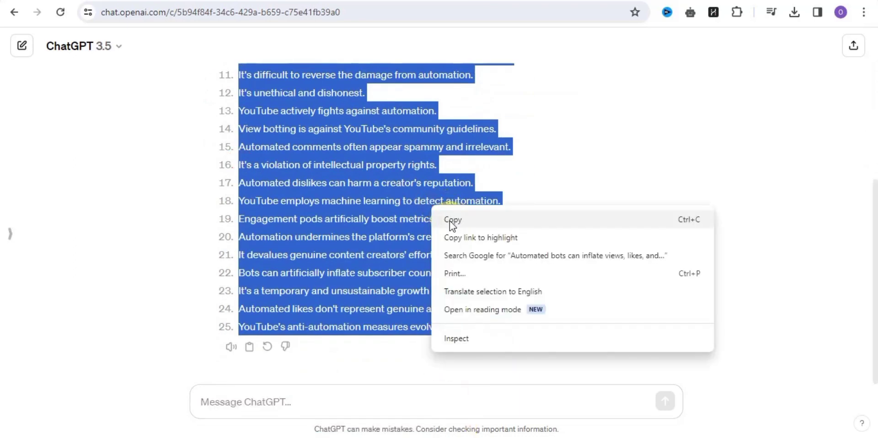
click(451, 219)
key(ctrl+Tab)
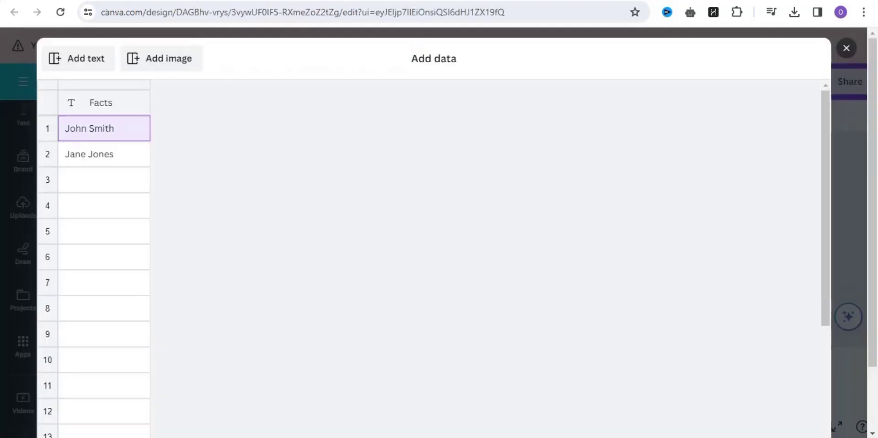
- Paste the ChatGPT facts into the Facts column and finish the data table
right_click(79, 125)
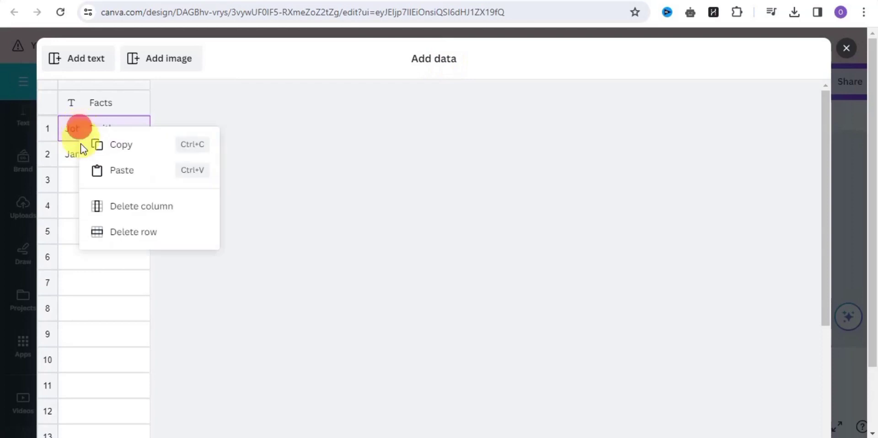
click(99, 176)
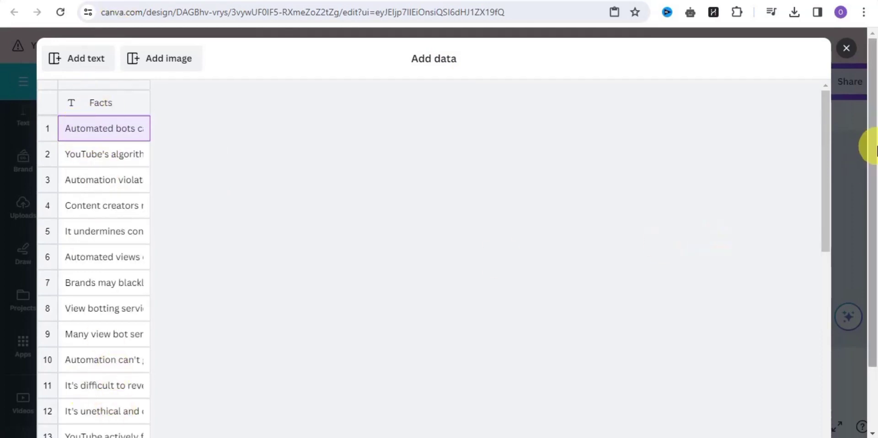
drag(870, 142, 871, 248)
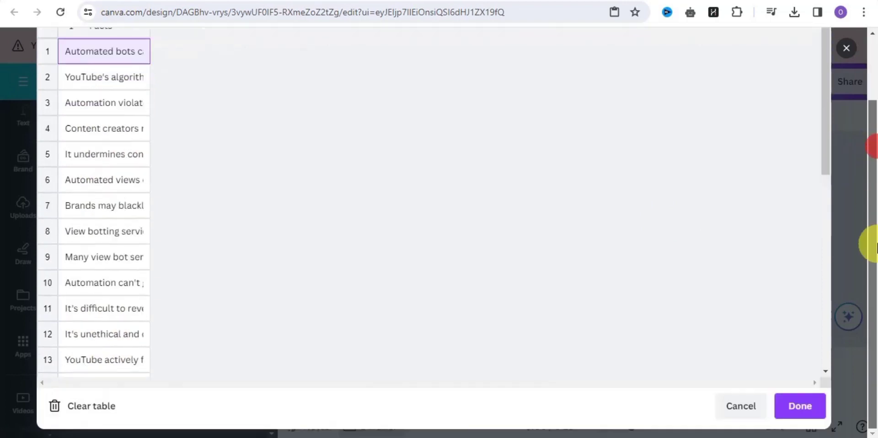
click(805, 413)
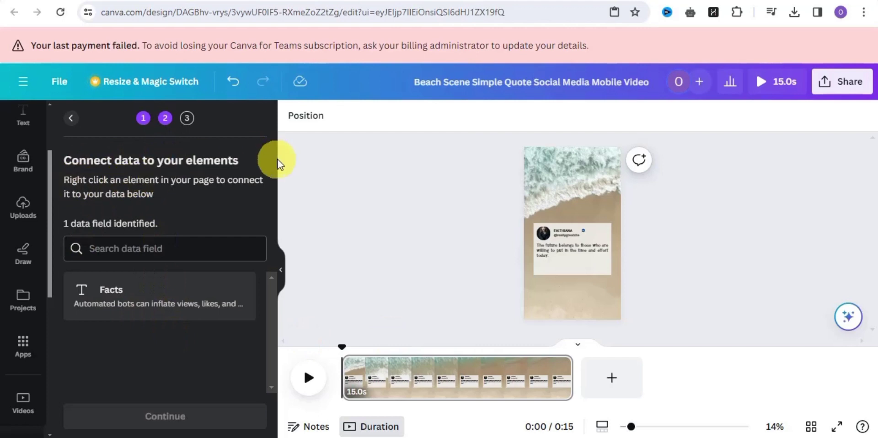
click(569, 247)
- Connect the quote text to the Facts field and generate 25 designs
right_click(570, 245)
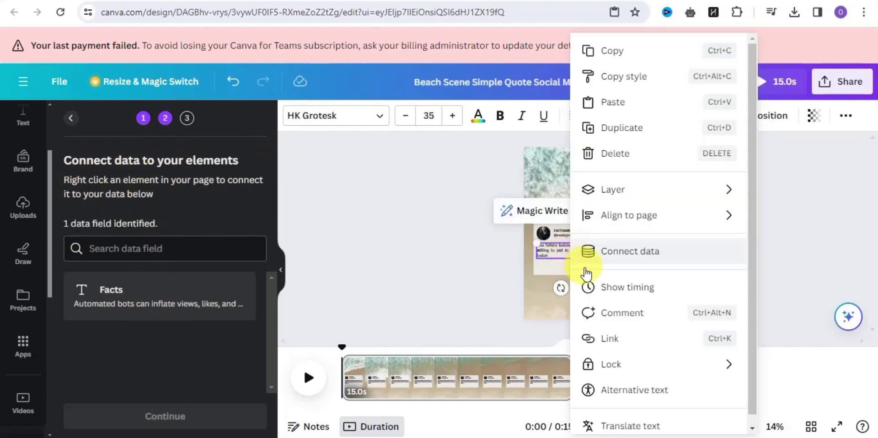
click(623, 261)
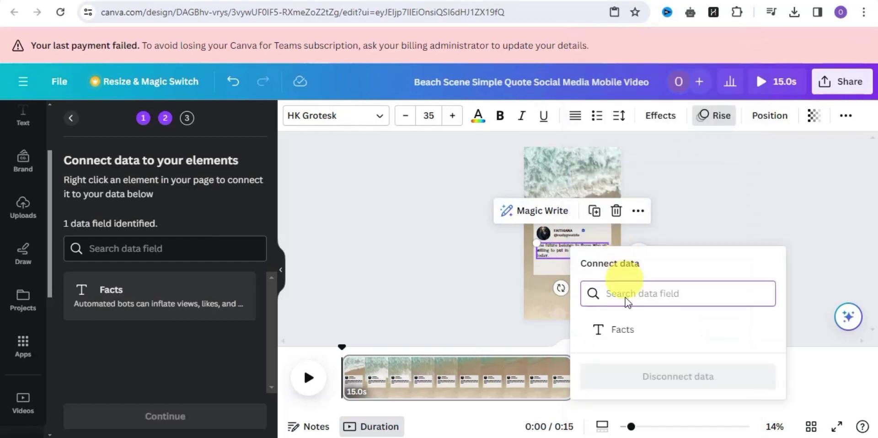
click(620, 339)
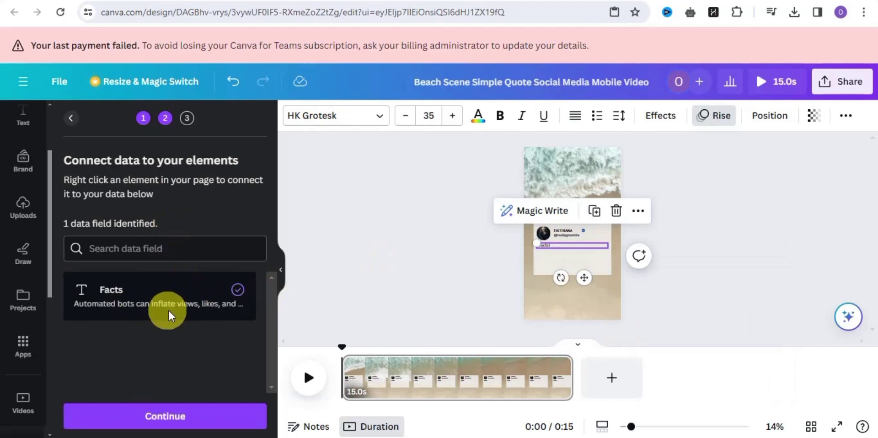
click(147, 417)
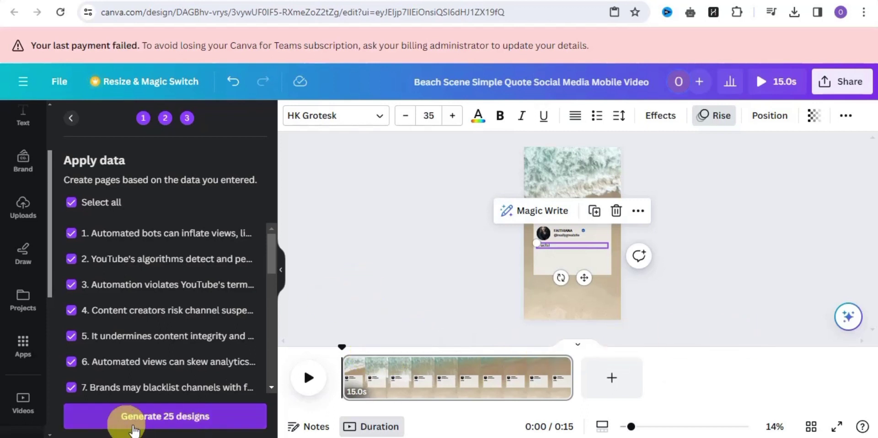
click(159, 422)
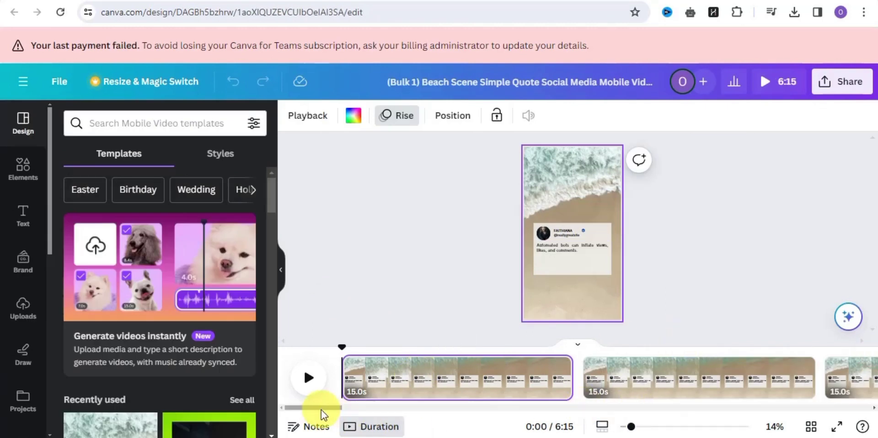
drag(320, 410, 396, 410)
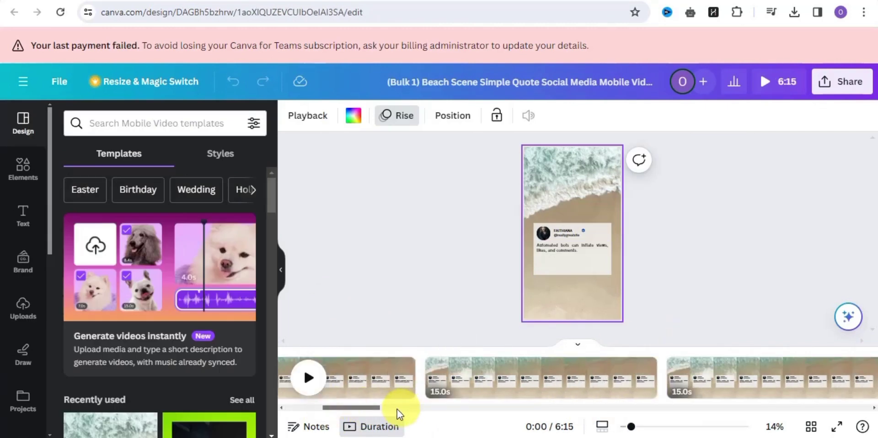
click(308, 411)
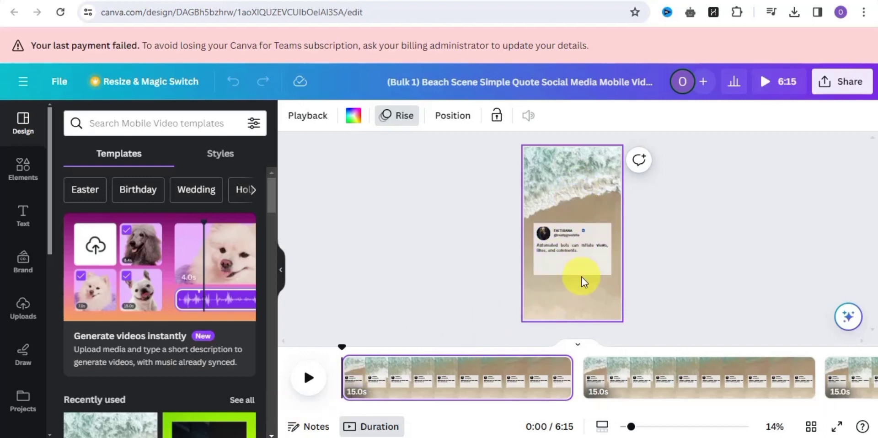
click(308, 378)
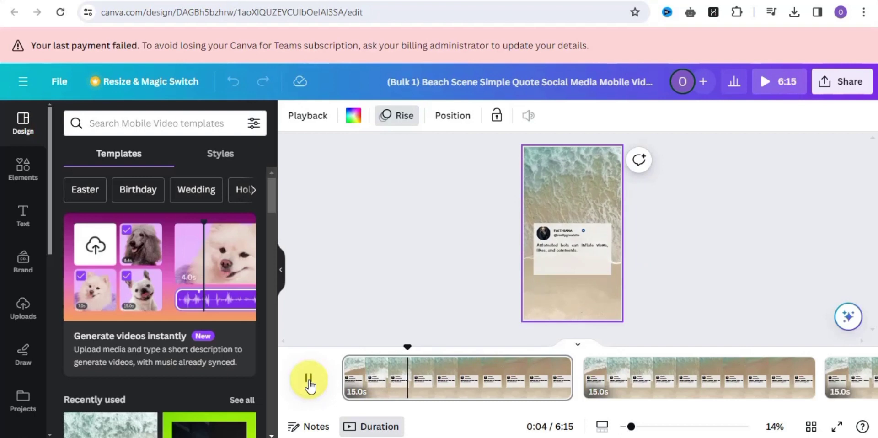
click(309, 379)
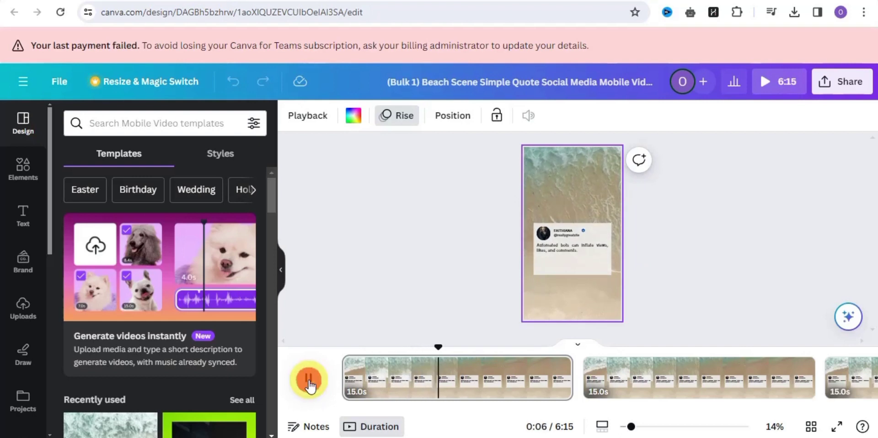
- Set the download to MP4 at 1080p, all 25 pages as separate files
click(848, 85)
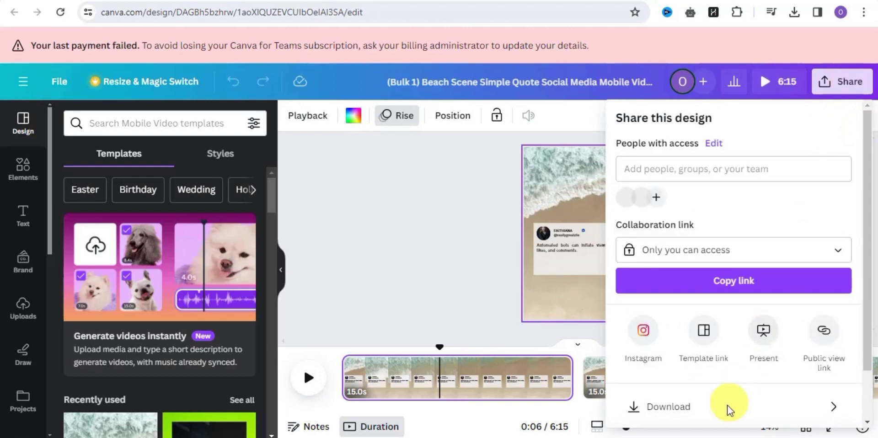
click(640, 407)
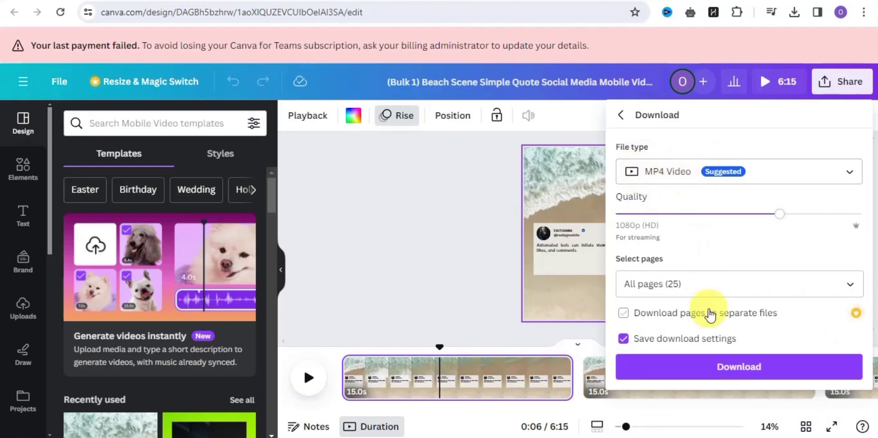
click(624, 315)
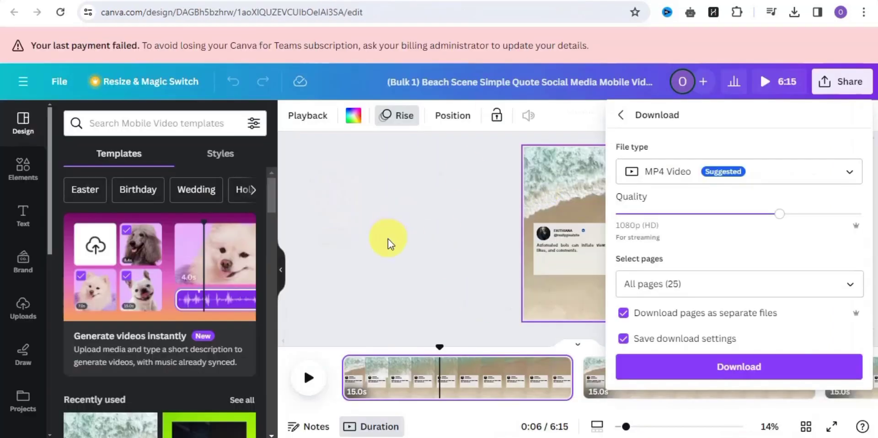
click(388, 238)
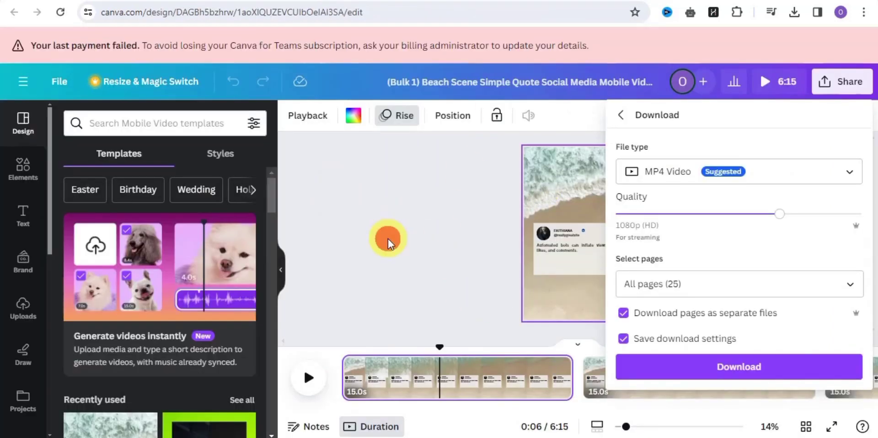